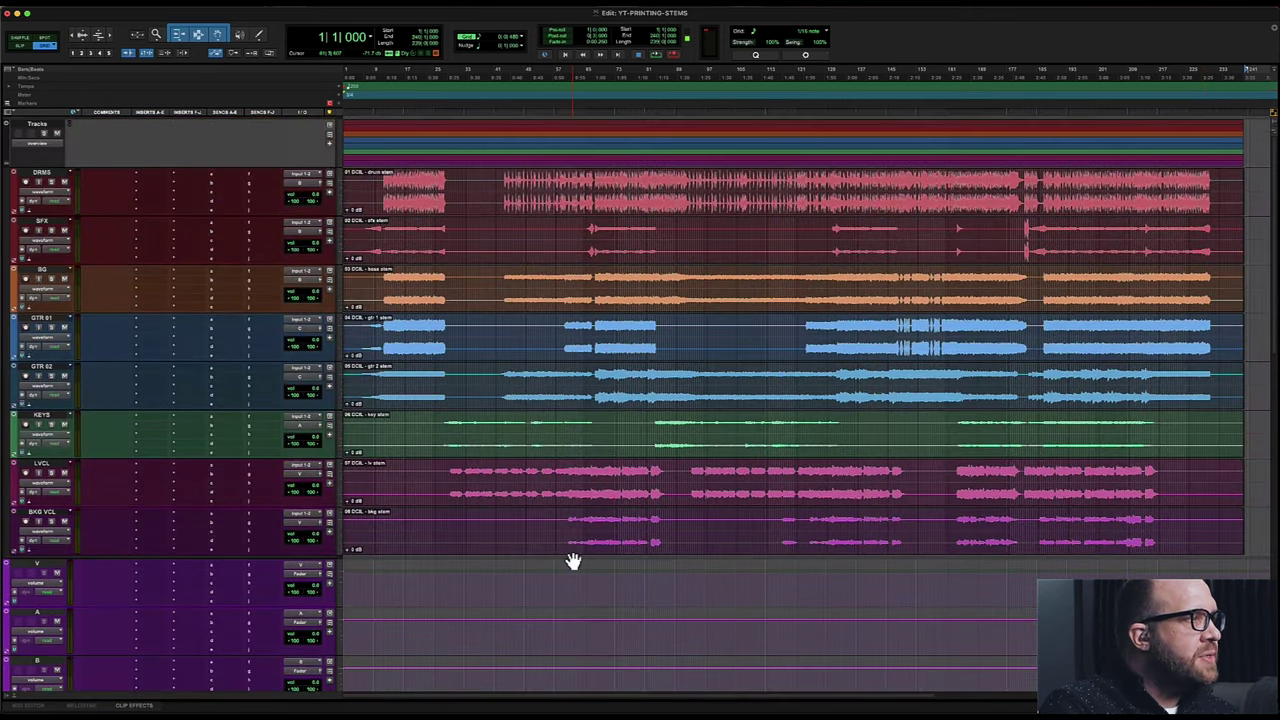
- Zoom in on the drum stem around bar 12, then zoom back out
left_click(380, 185)
key("t")
key("t")
key("t")
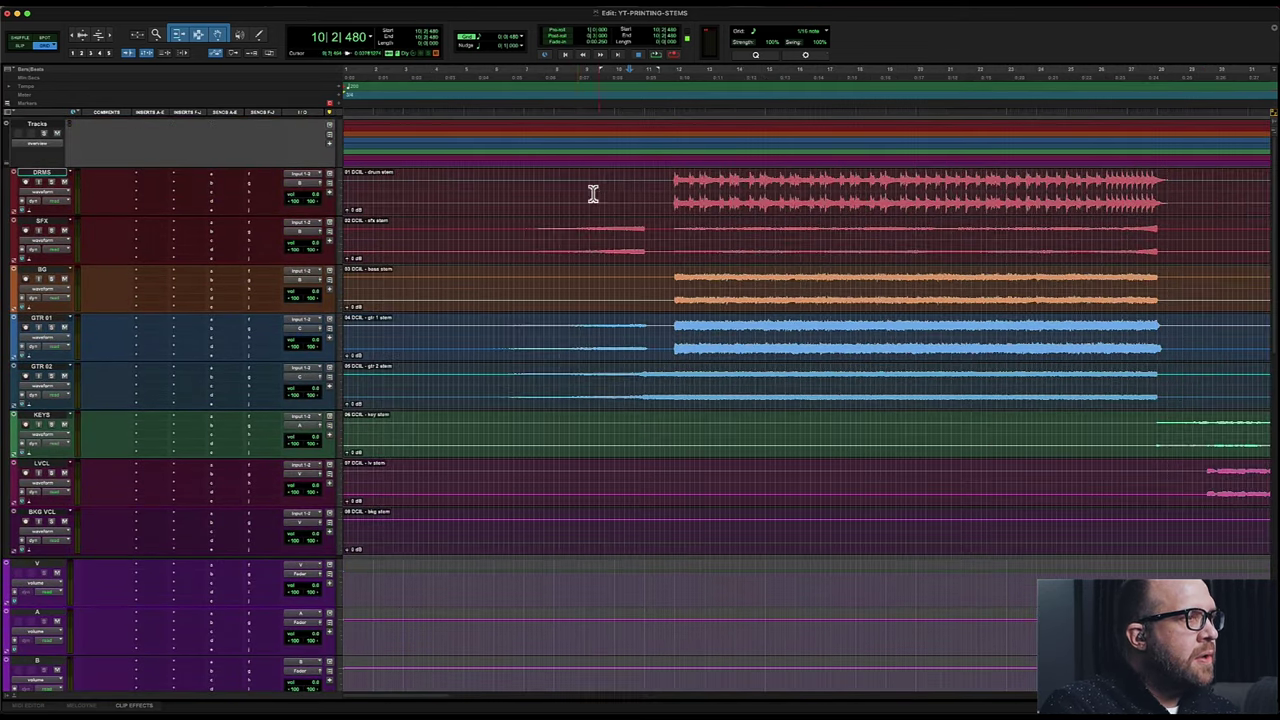
left_click(672, 180)
key("r")
key("r")
key("r")
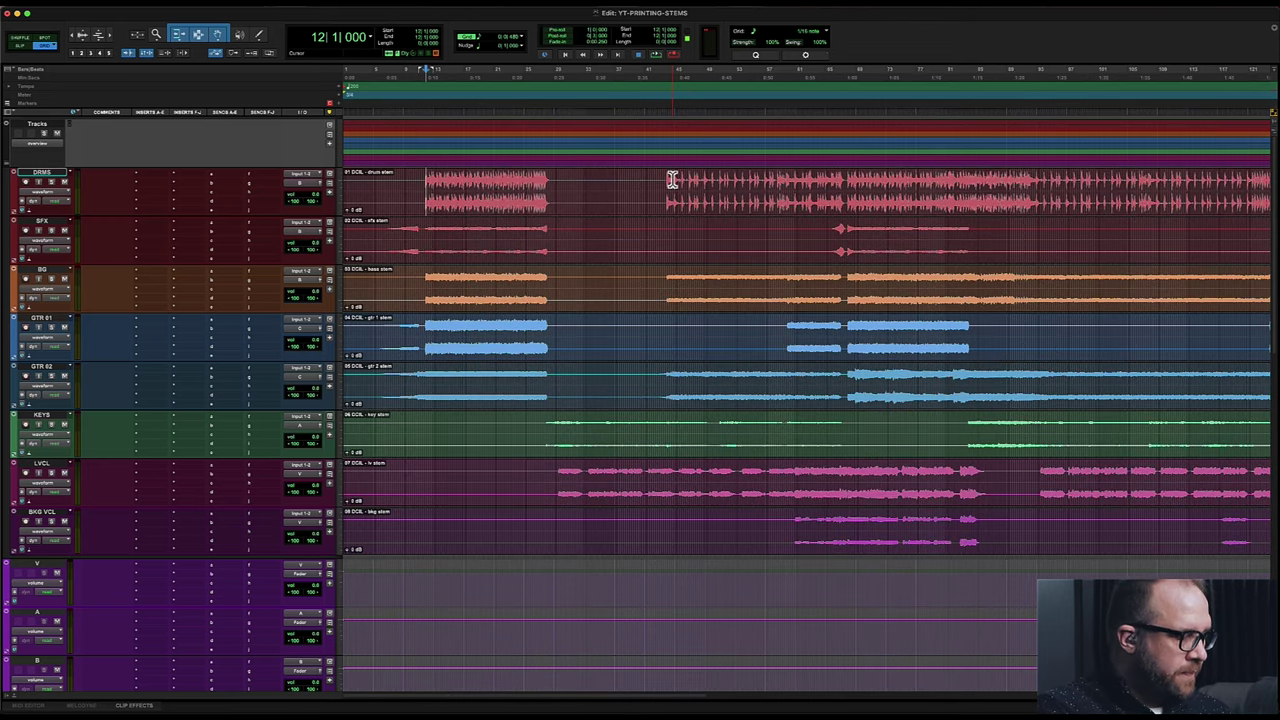
- Play back the stems across the whole song and bring up the Mix window
key("space")
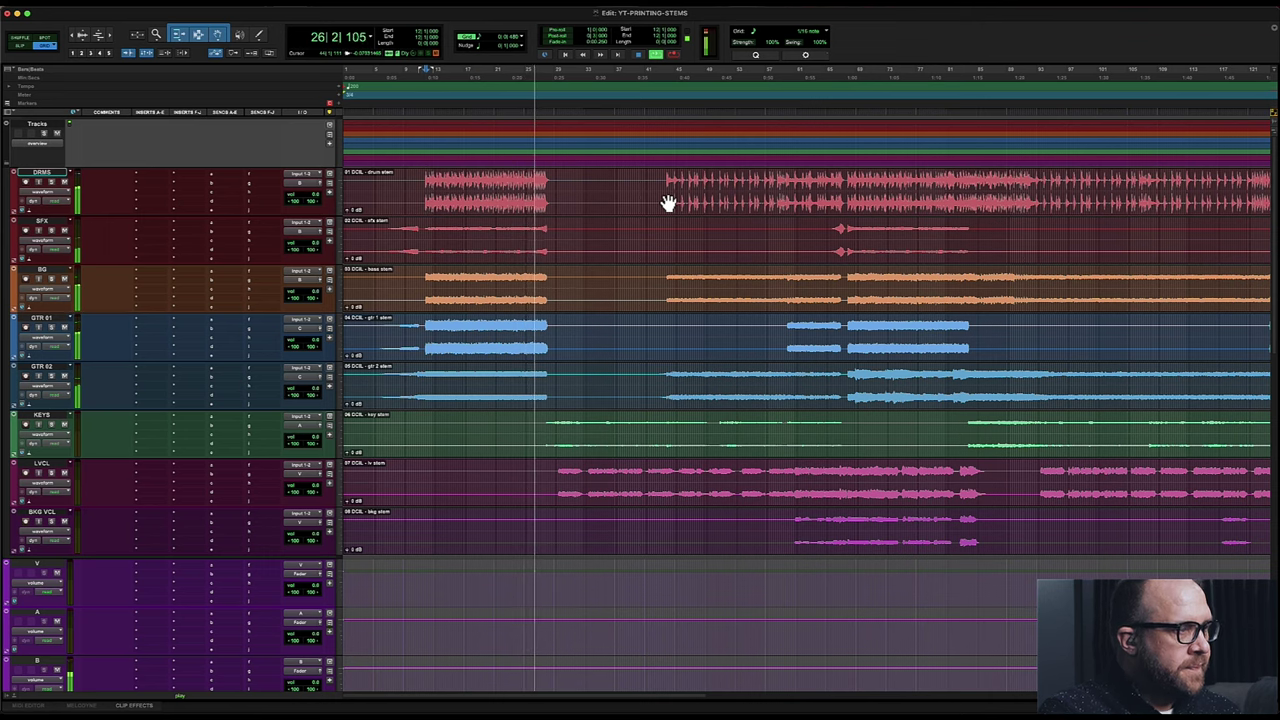
key("r")
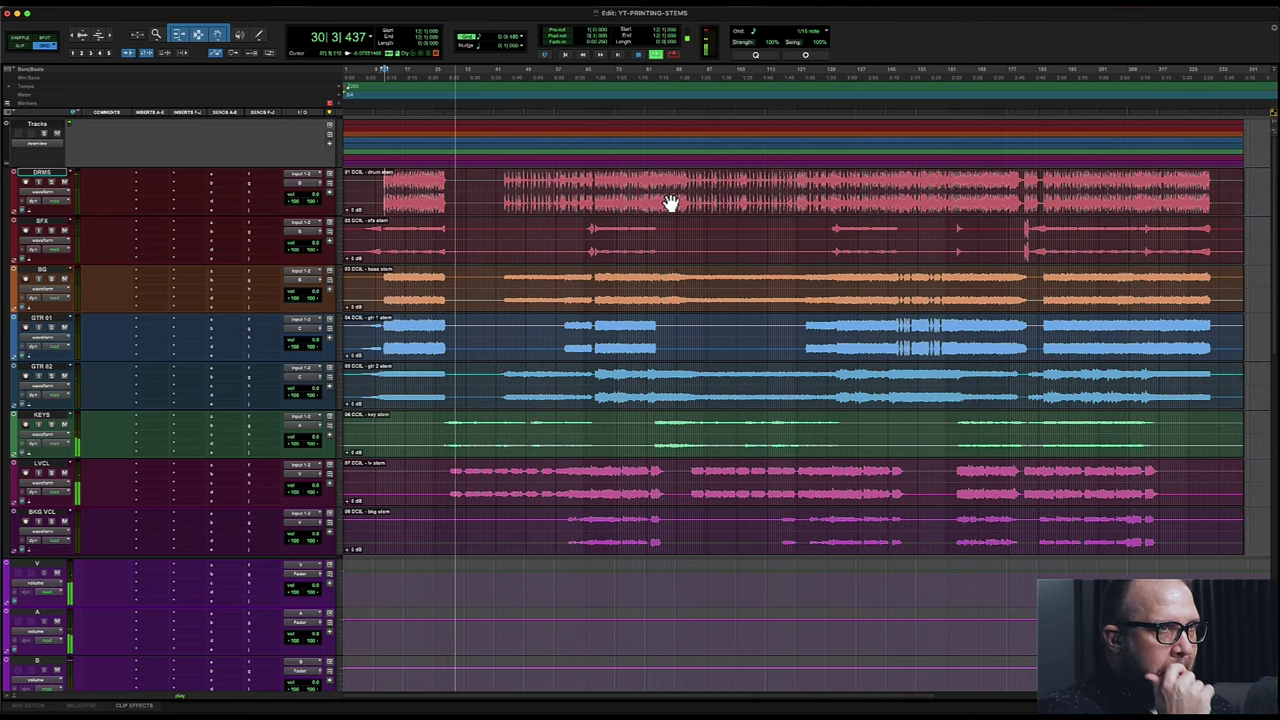
key("super+equal")
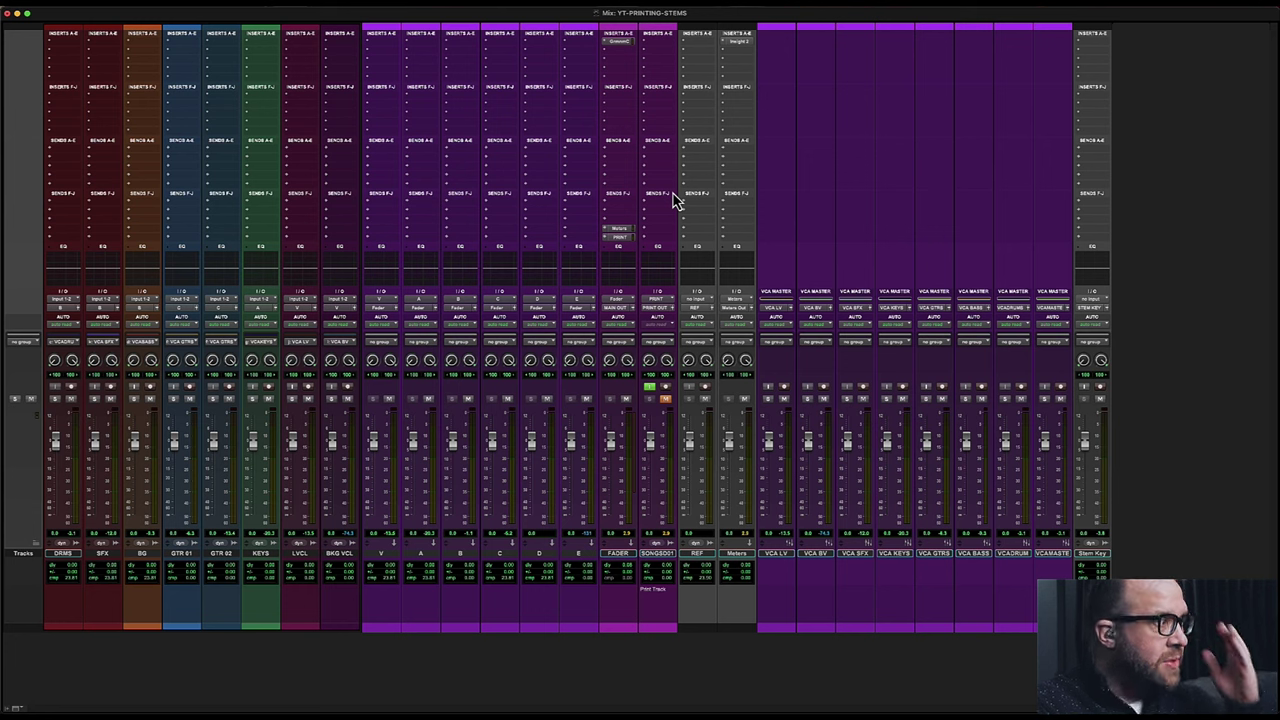
- Hide the eight stem tracks, DRMS through BKG VCL, from the mixer
left_click(68, 558)
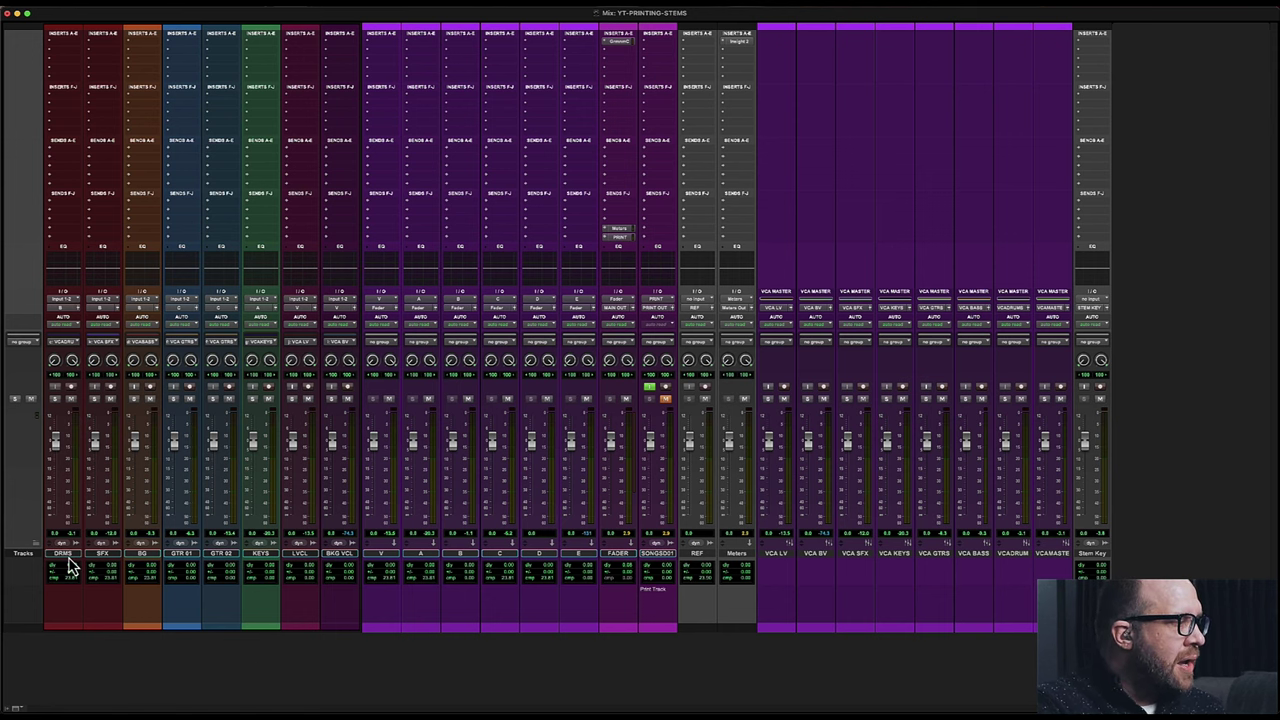
left_click(35, 550)
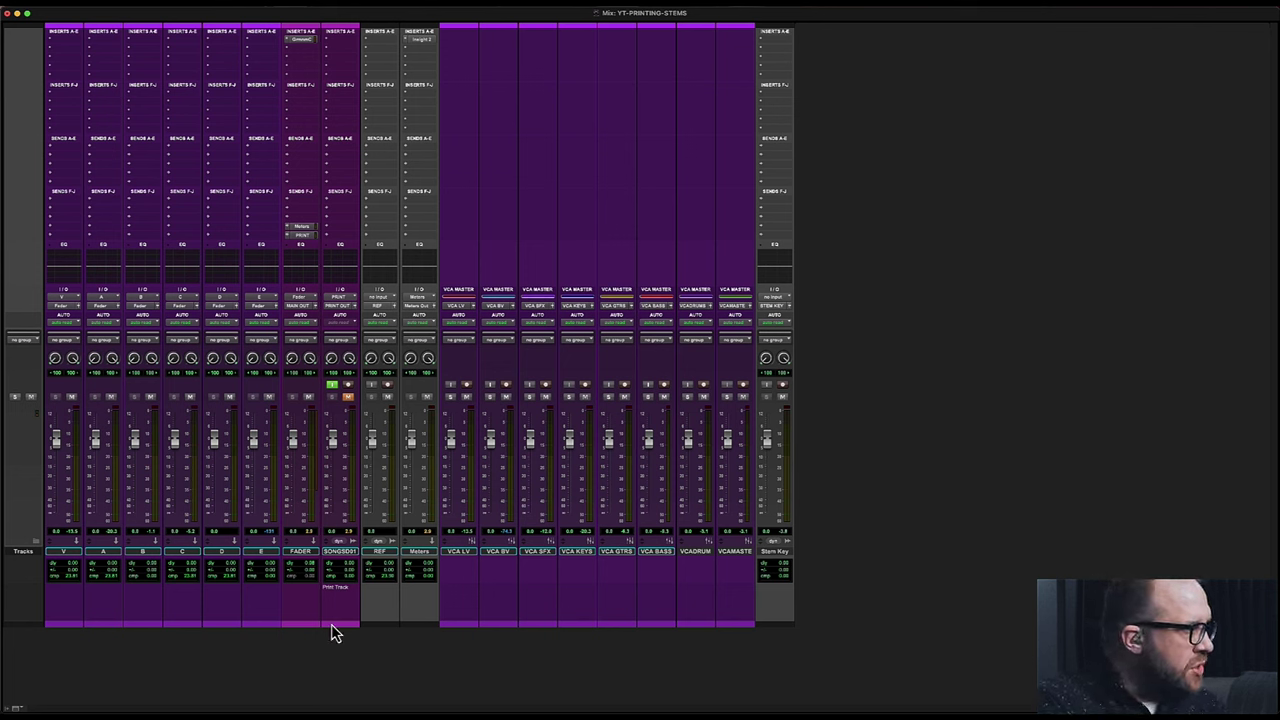
left_click(67, 553)
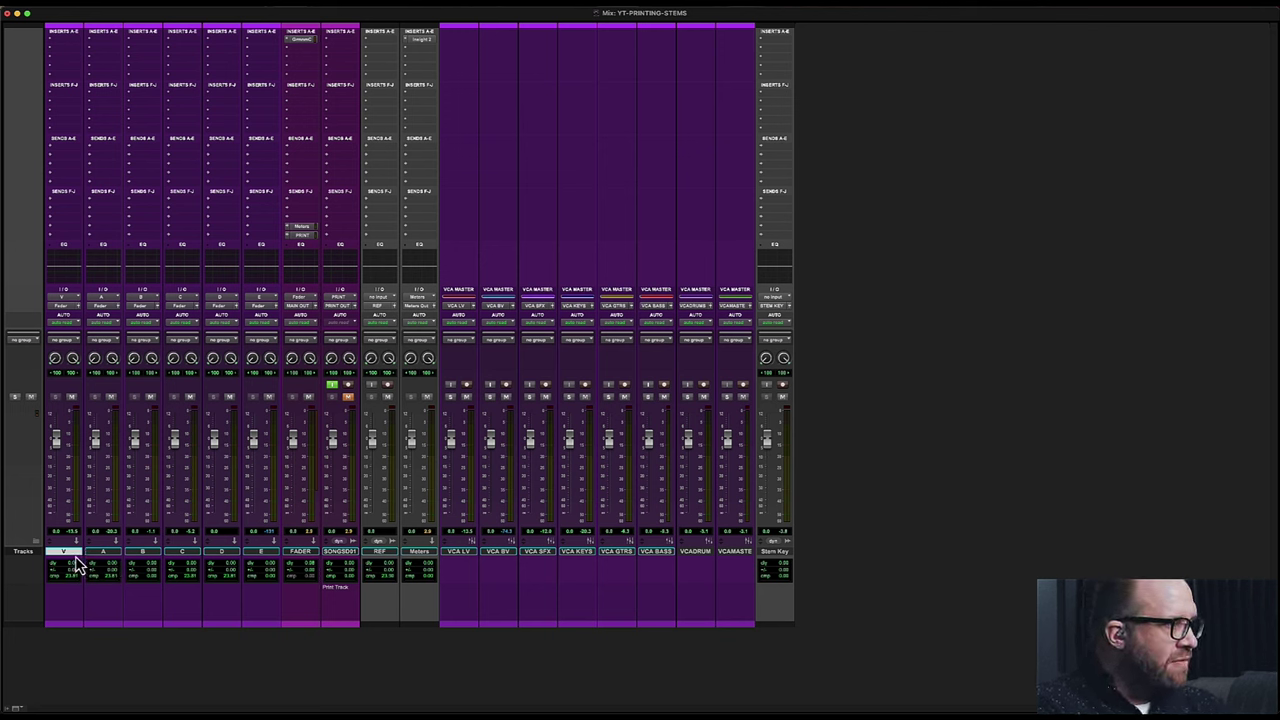
left_click(106, 553)
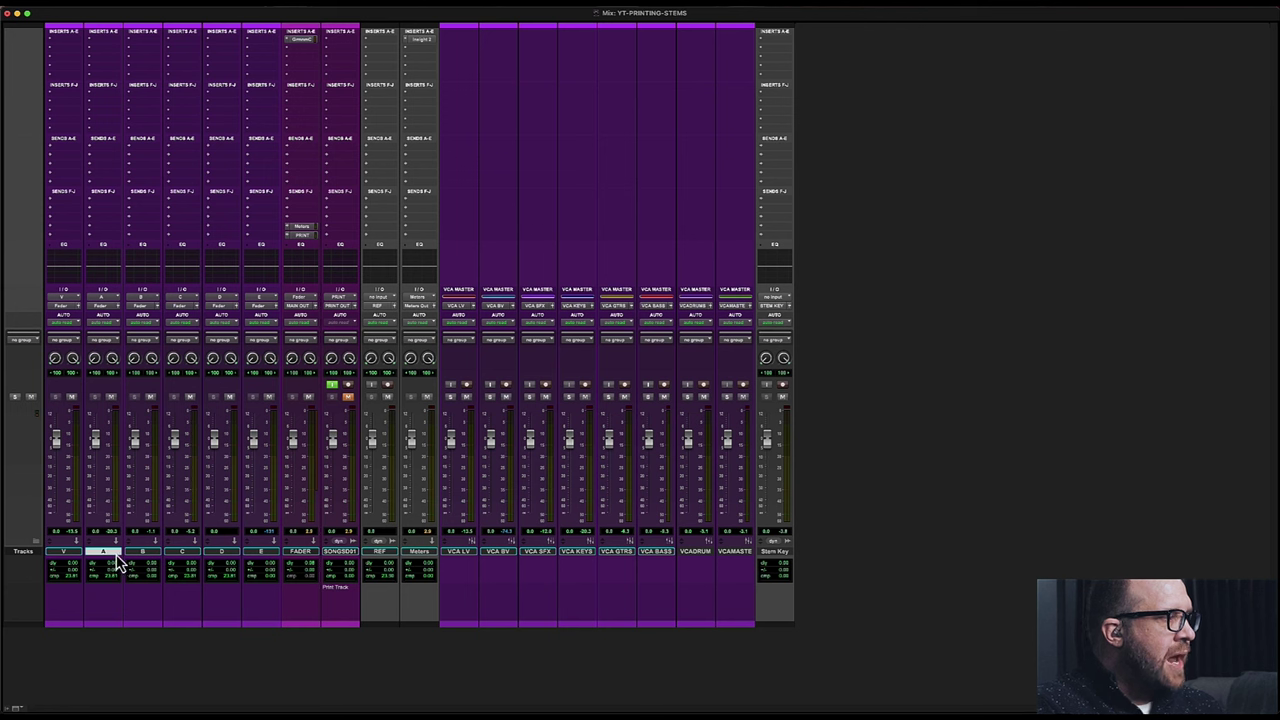
left_click(134, 555)
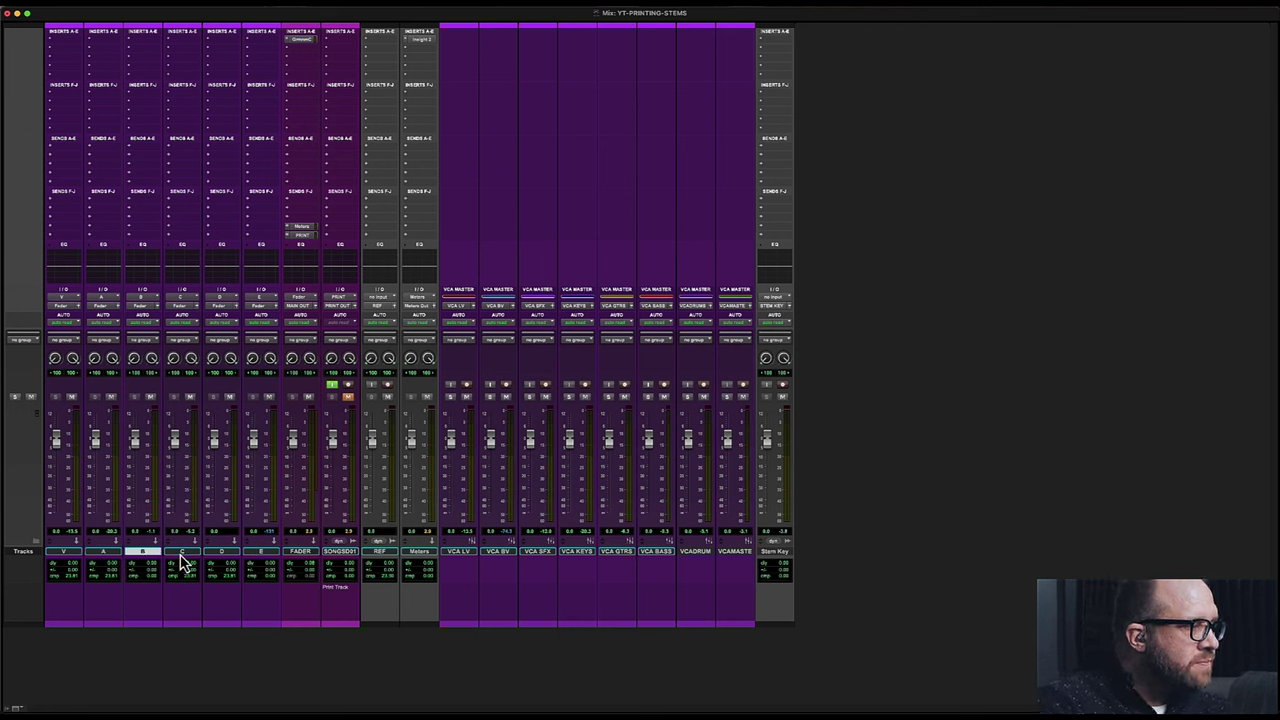
left_click(182, 558)
left_click(236, 558)
left_click(270, 558)
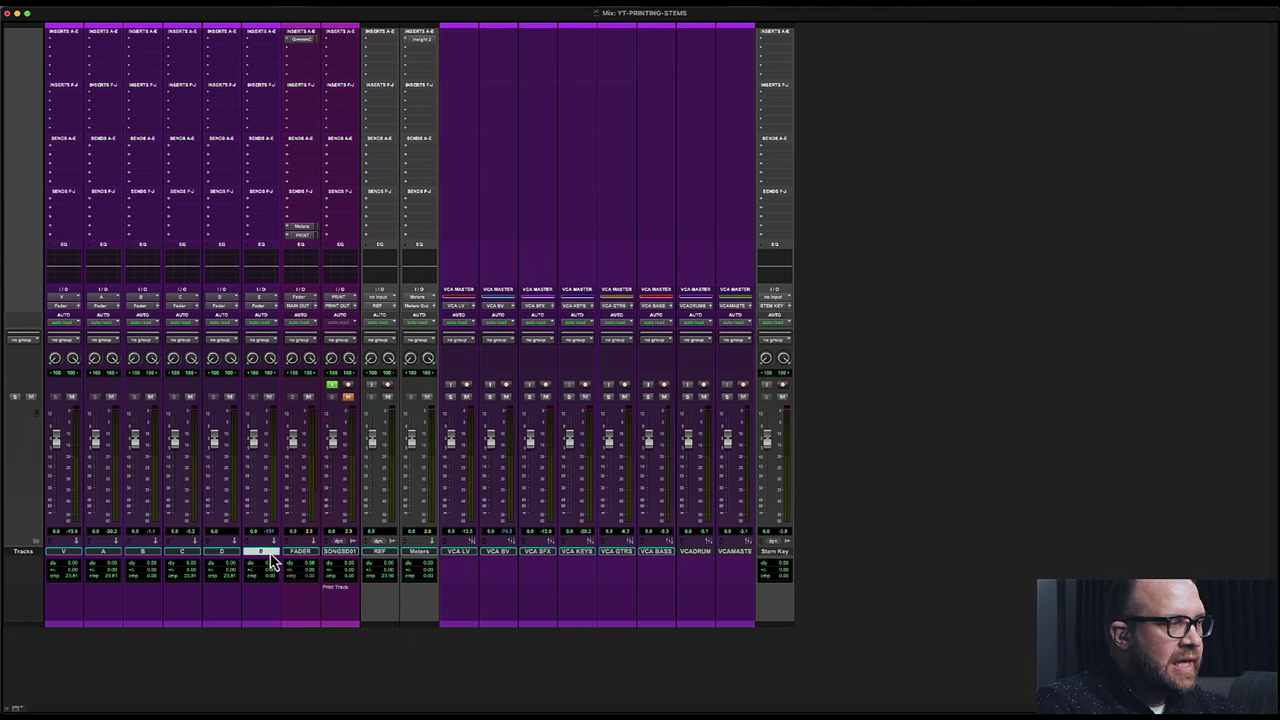
left_click(296, 560)
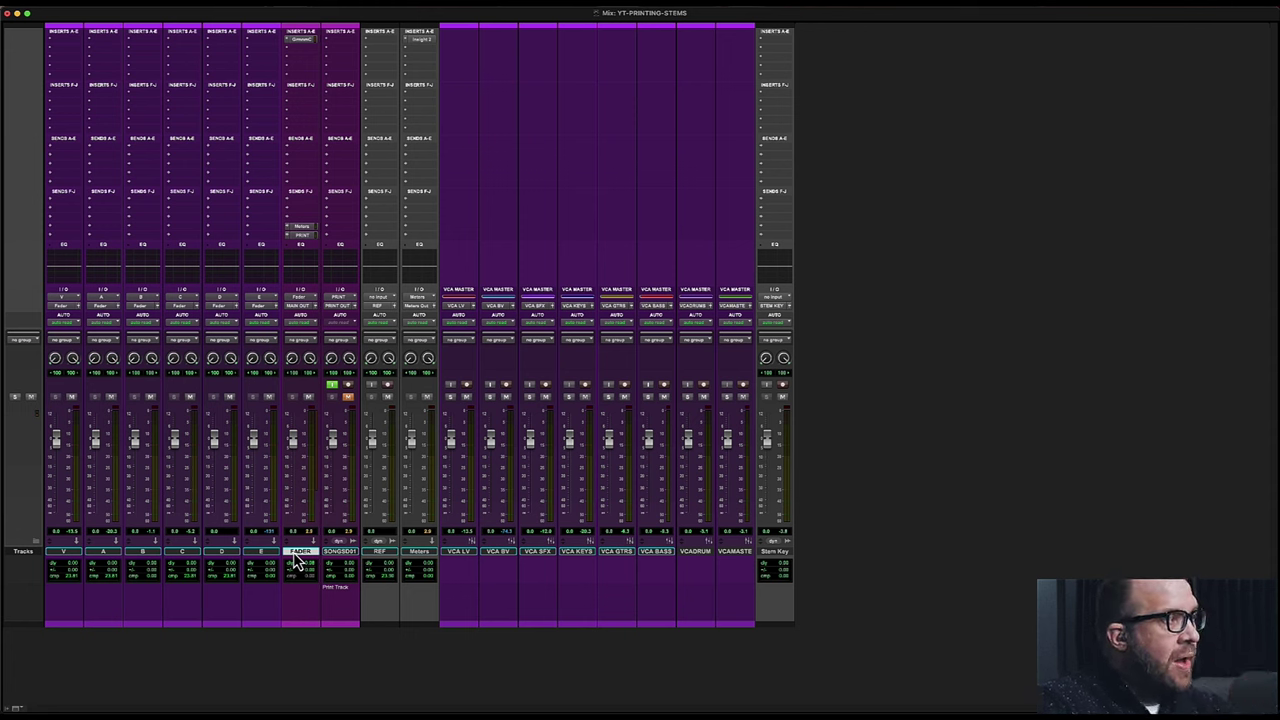
left_click(421, 44)
left_click_drag(306, 49, 1215, 60)
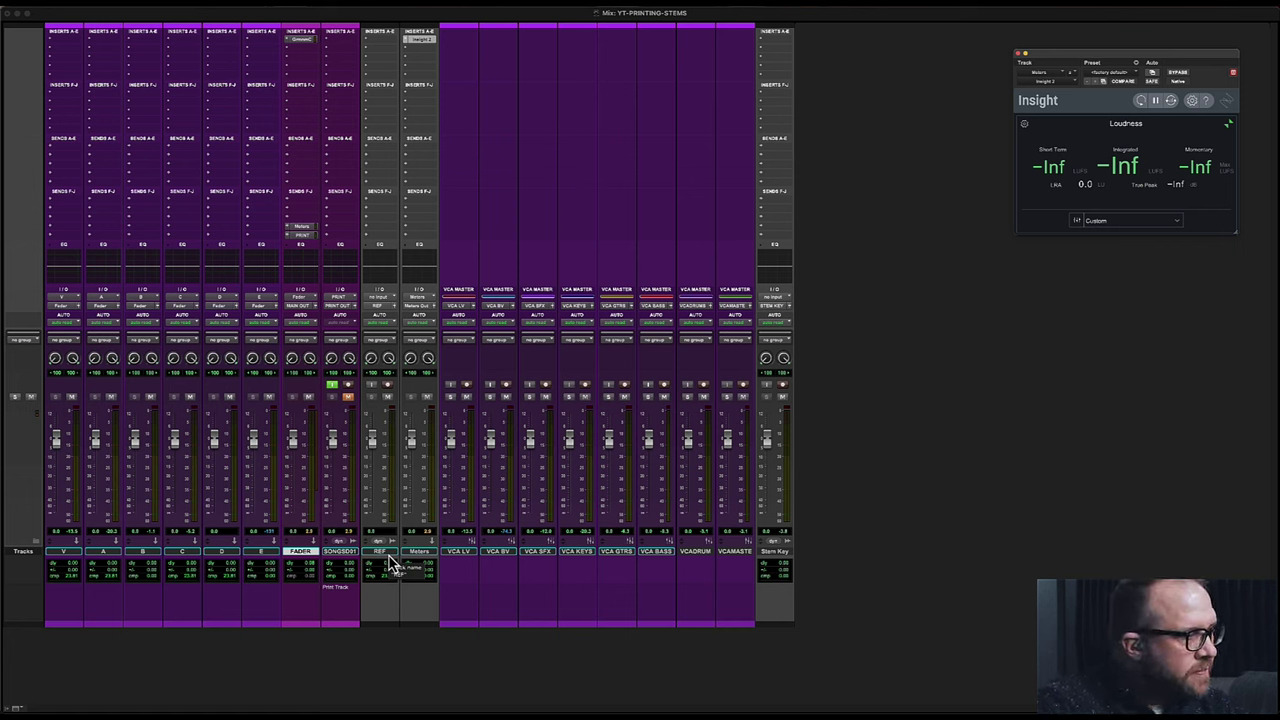
left_click(335, 552)
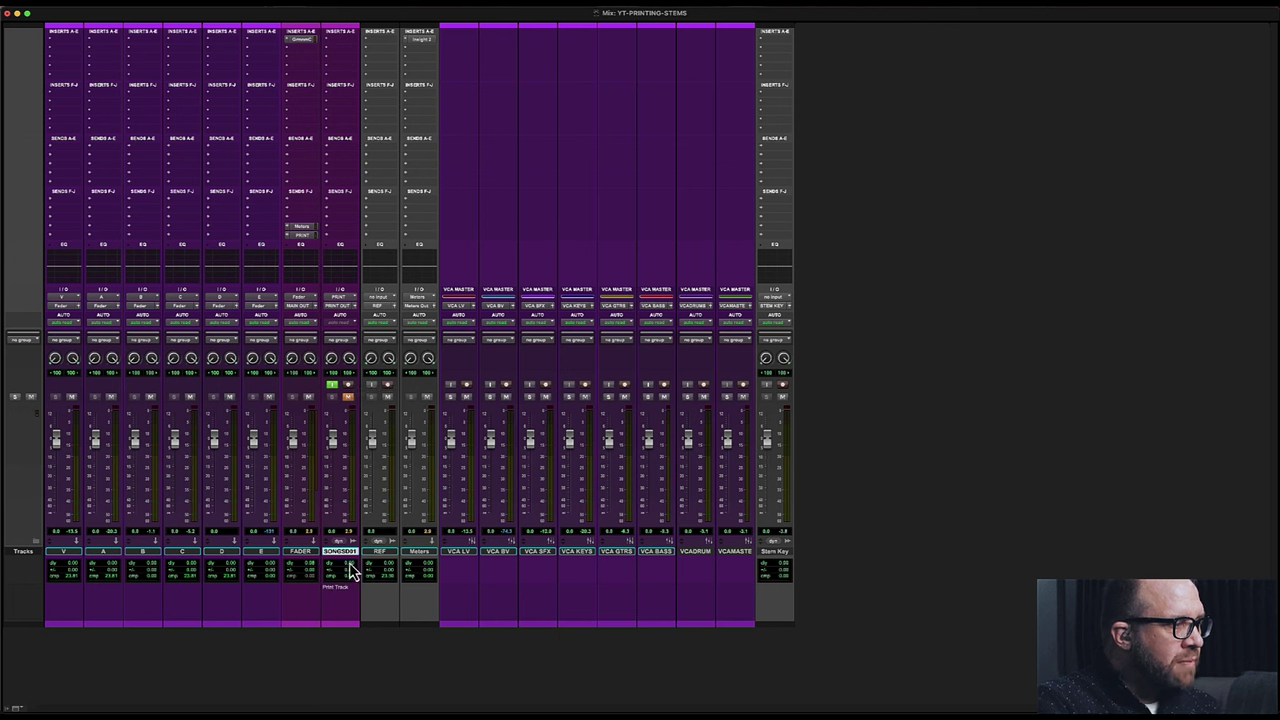
left_click(451, 553)
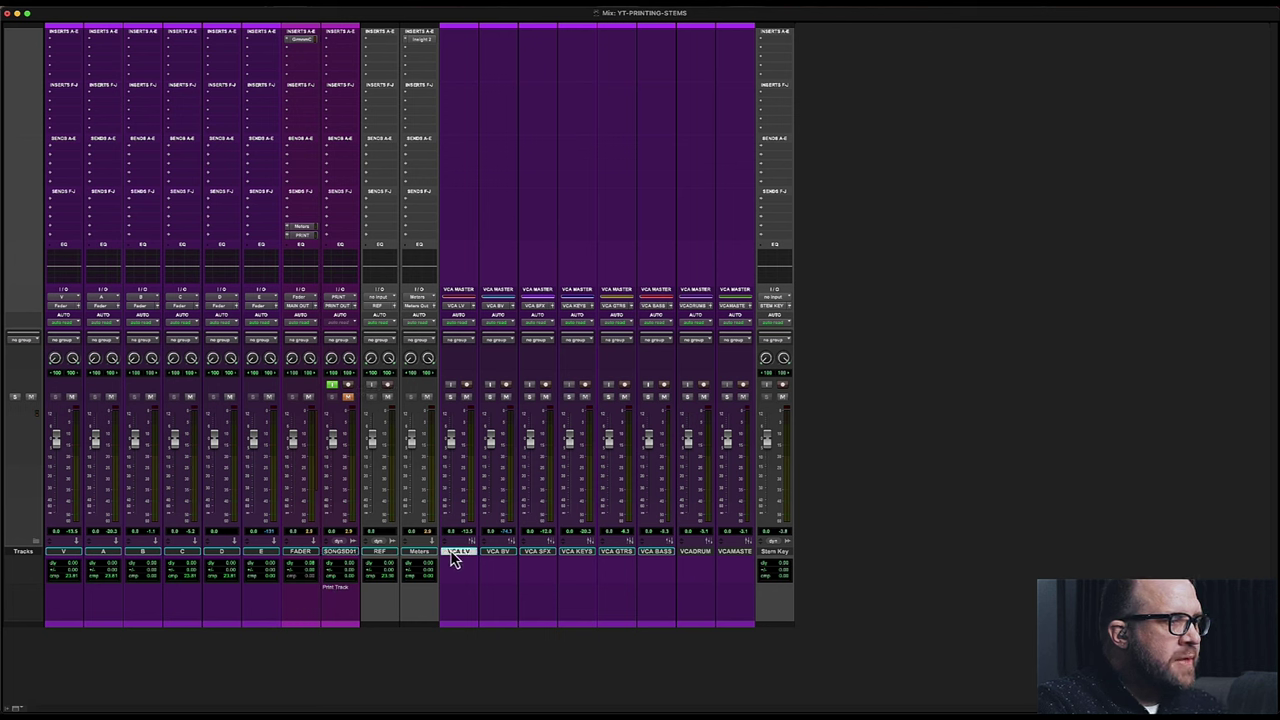
left_click(505, 553)
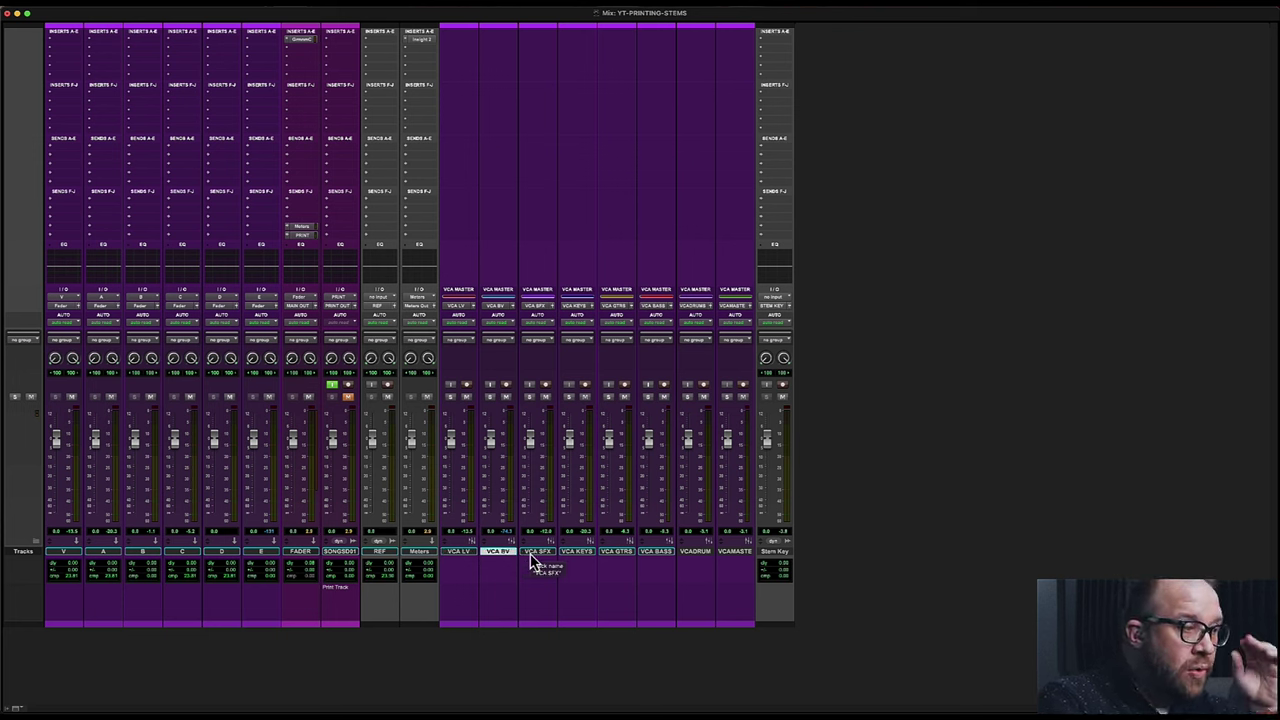
left_click(541, 556)
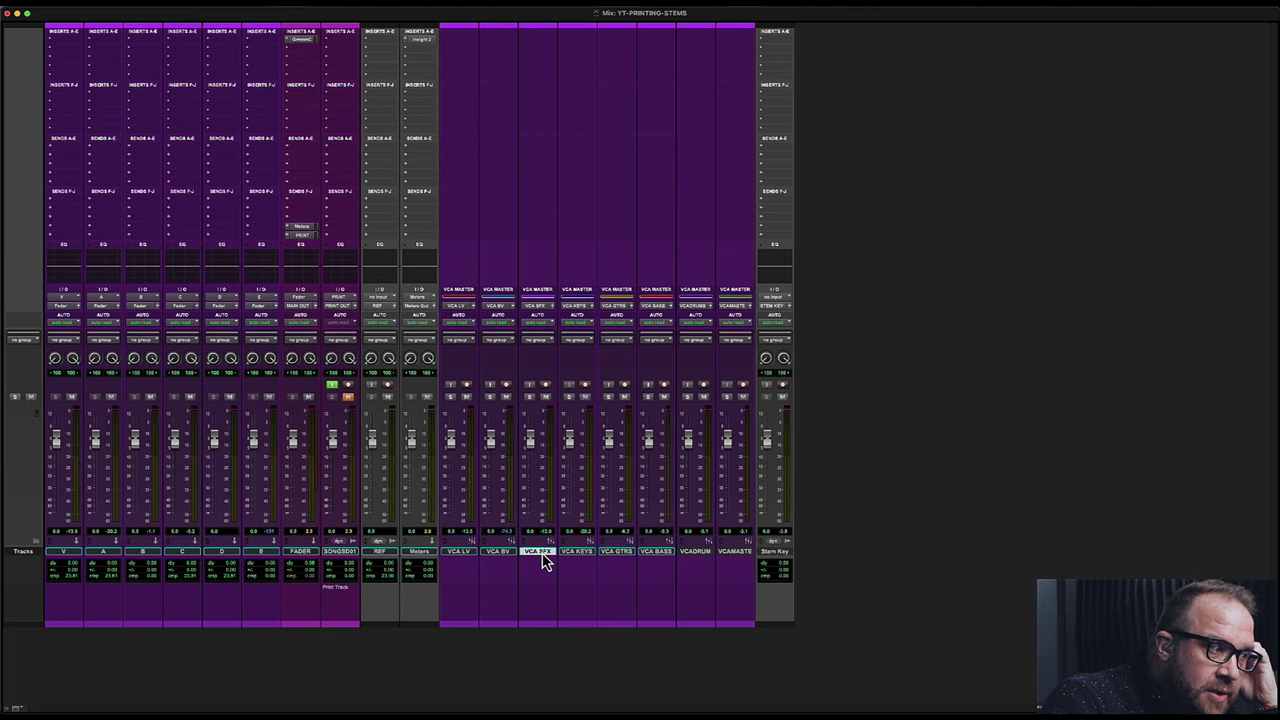
left_click(583, 554)
left_click(628, 555)
left_click(658, 556)
left_click(699, 556)
left_click(741, 556, "shift")
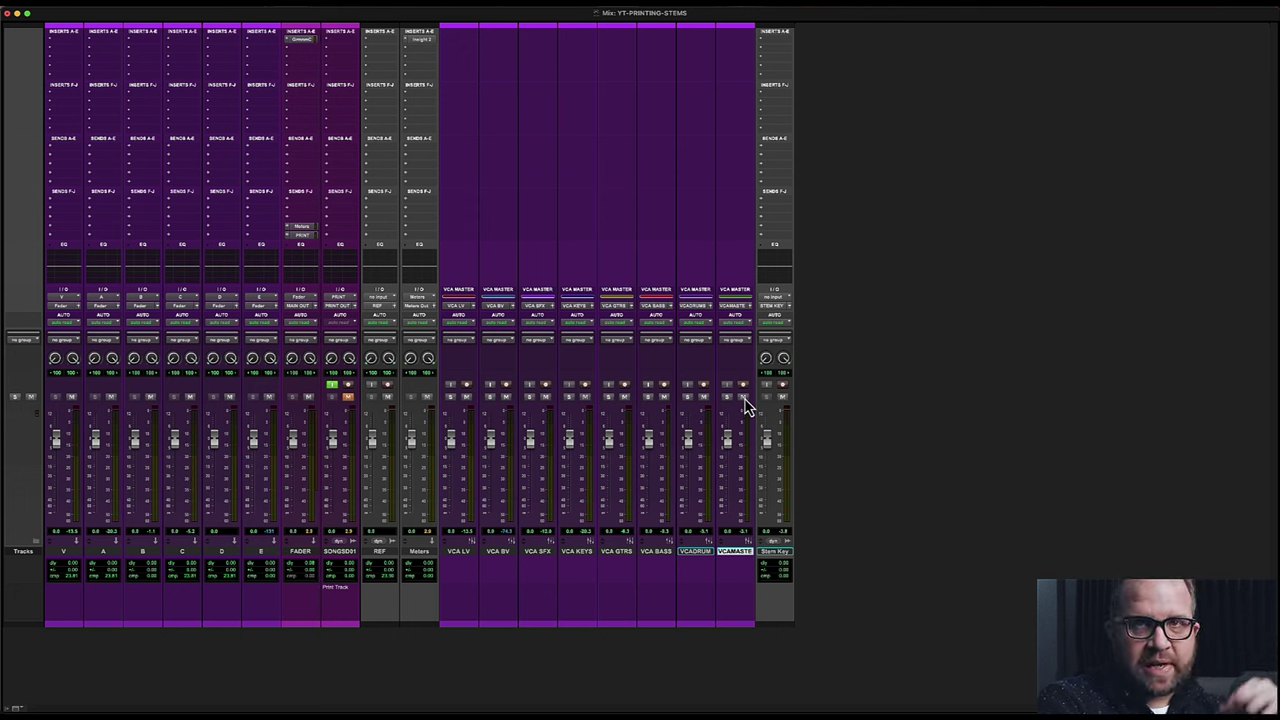
left_click(739, 553, "super")
left_click(741, 555, "super")
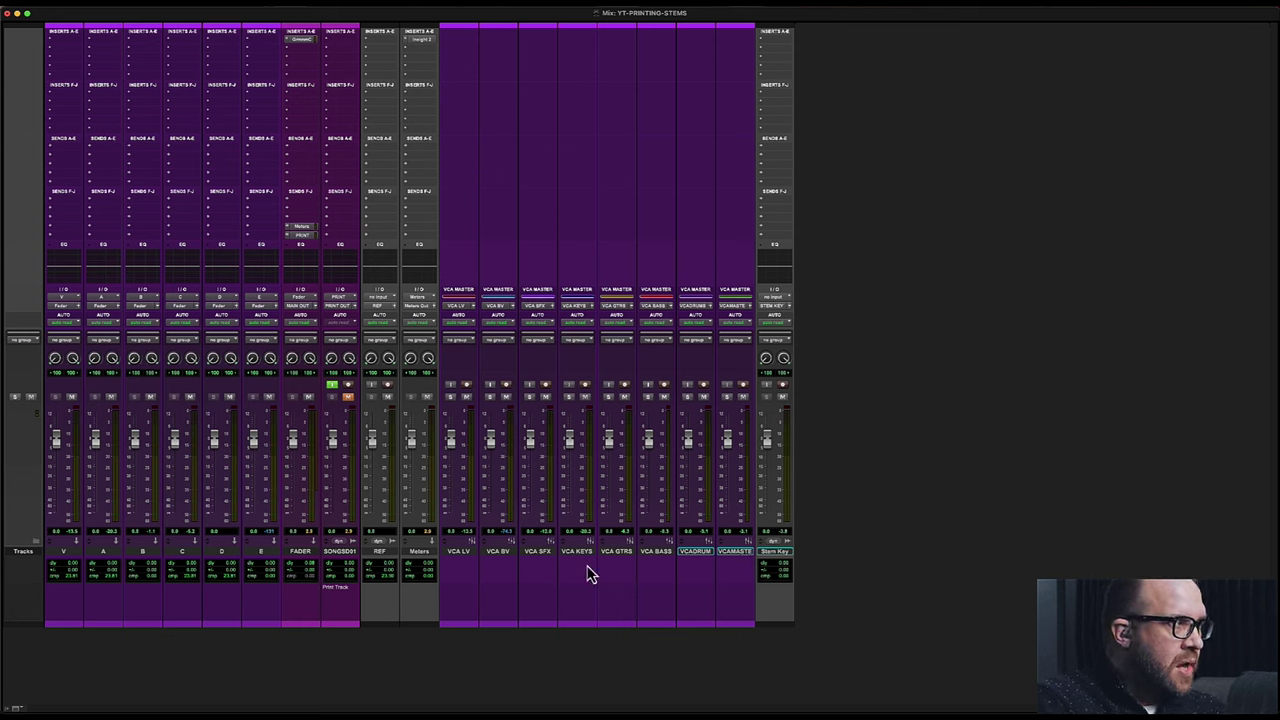
left_click(302, 39)
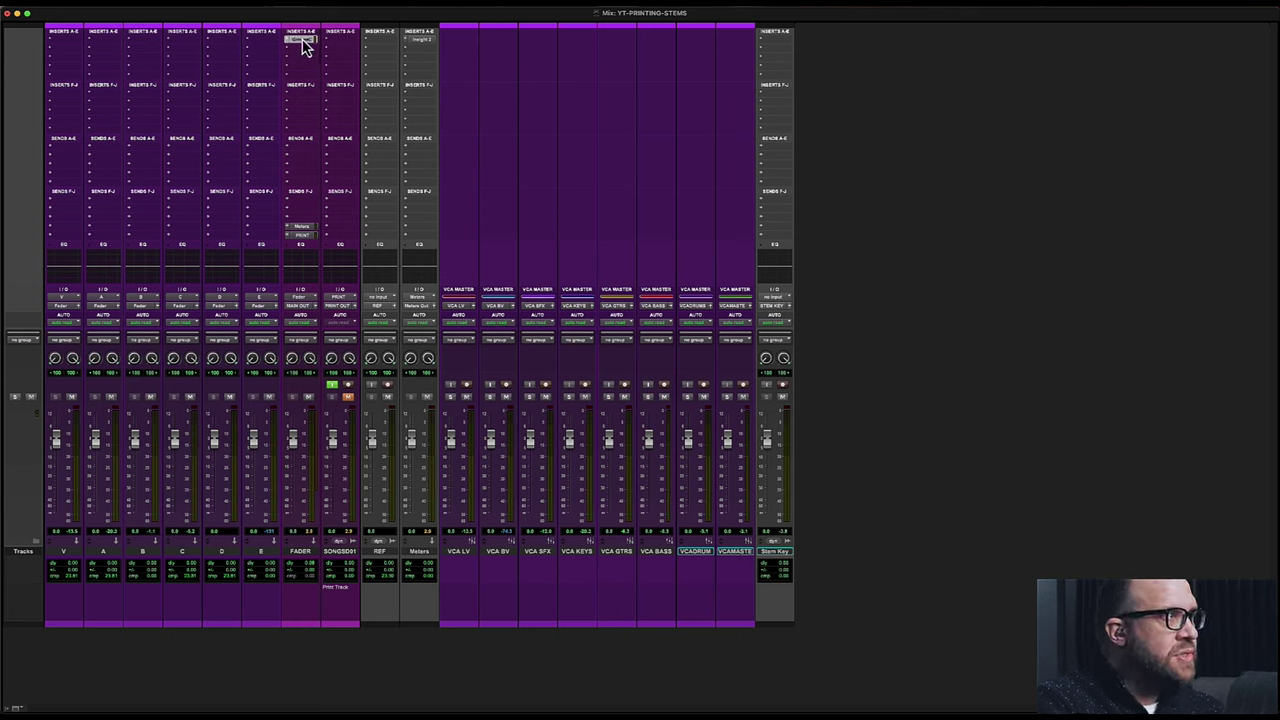
- Reposition the Germanium Compressor window to the center-left of the Mix window
left_click_drag(983, 57, 785, 55)
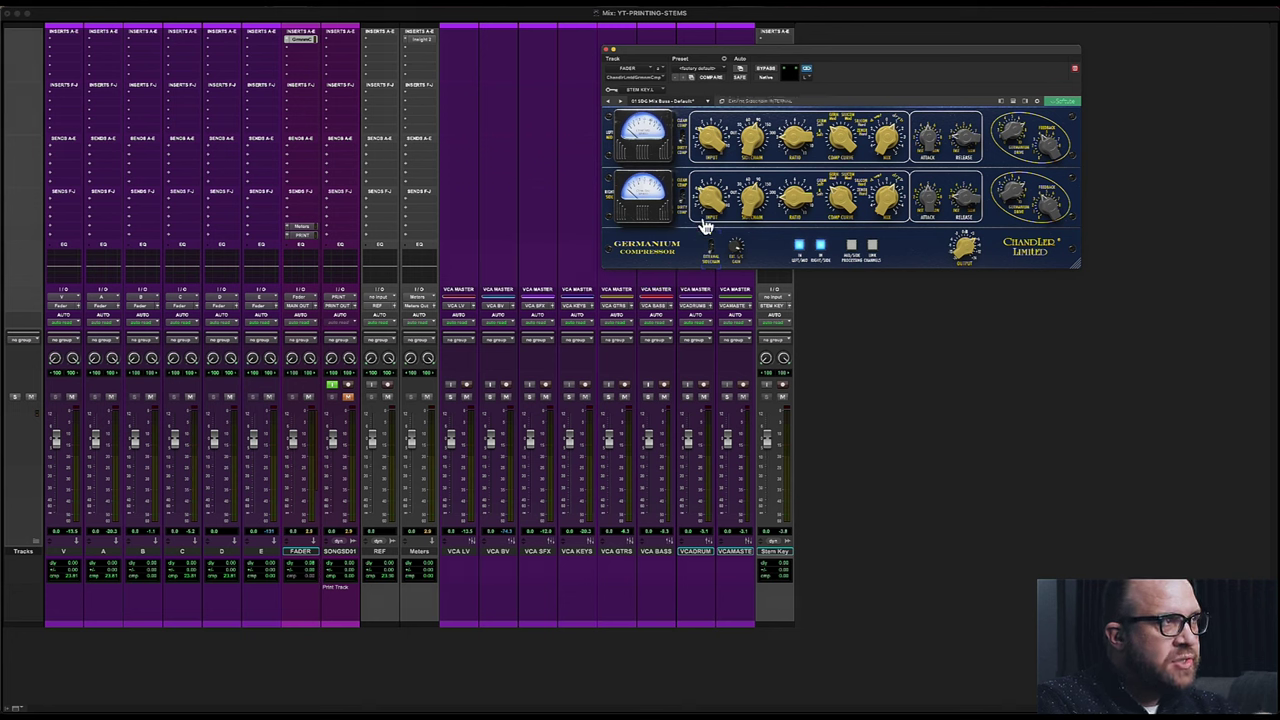
left_click_drag(713, 48, 563, 47)
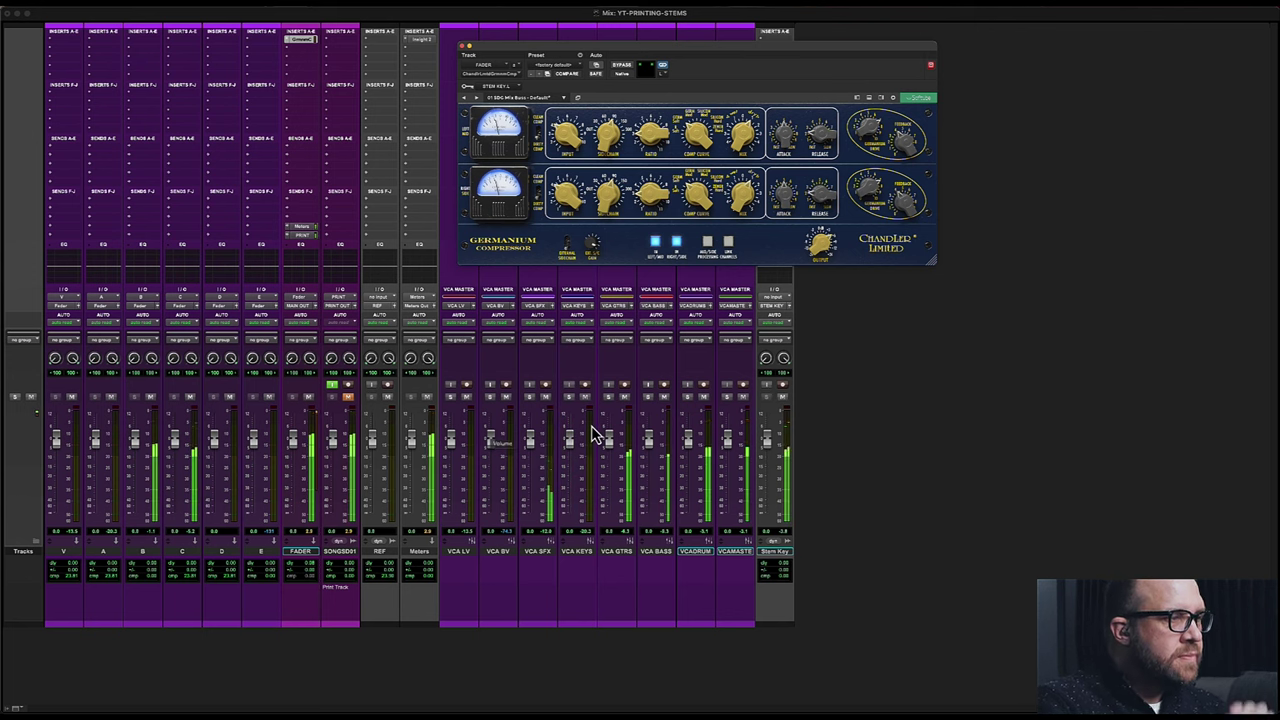
- Solo VCA DRUM, BASS, KEYS, GTRS and LV in turn, finishing on GTRS, then stop playback
left_click(688, 398)
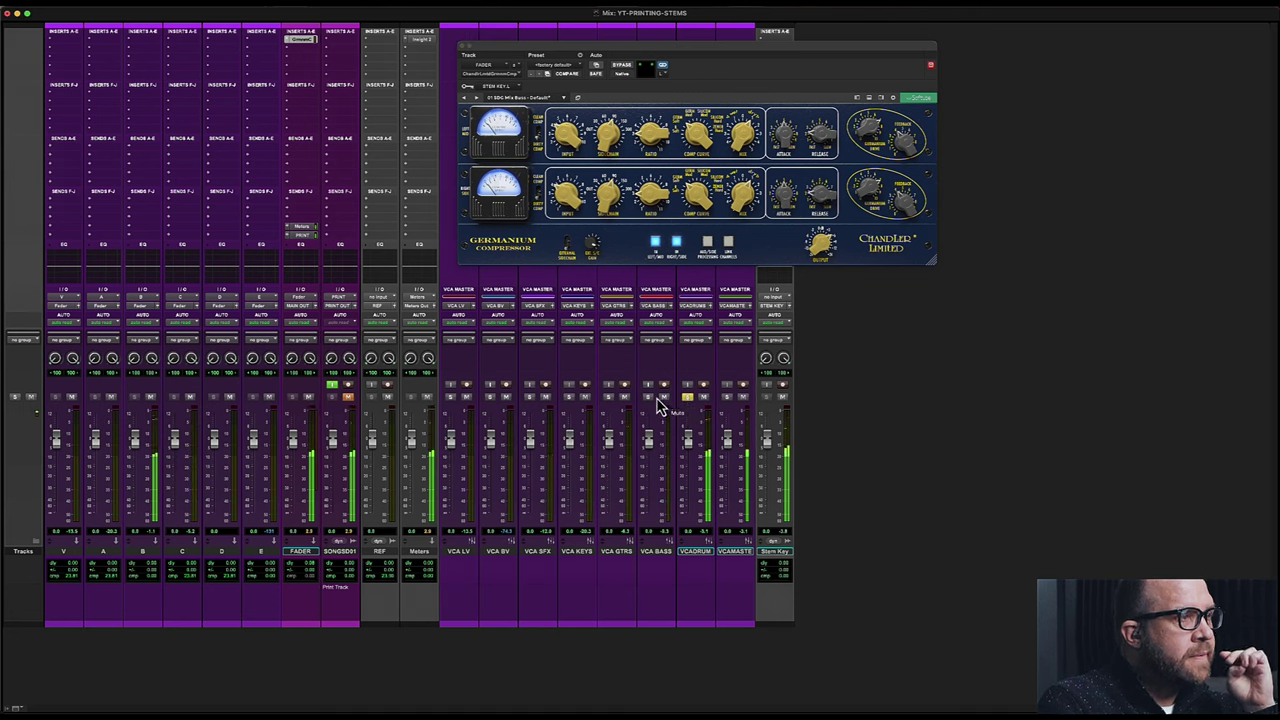
left_click(650, 399)
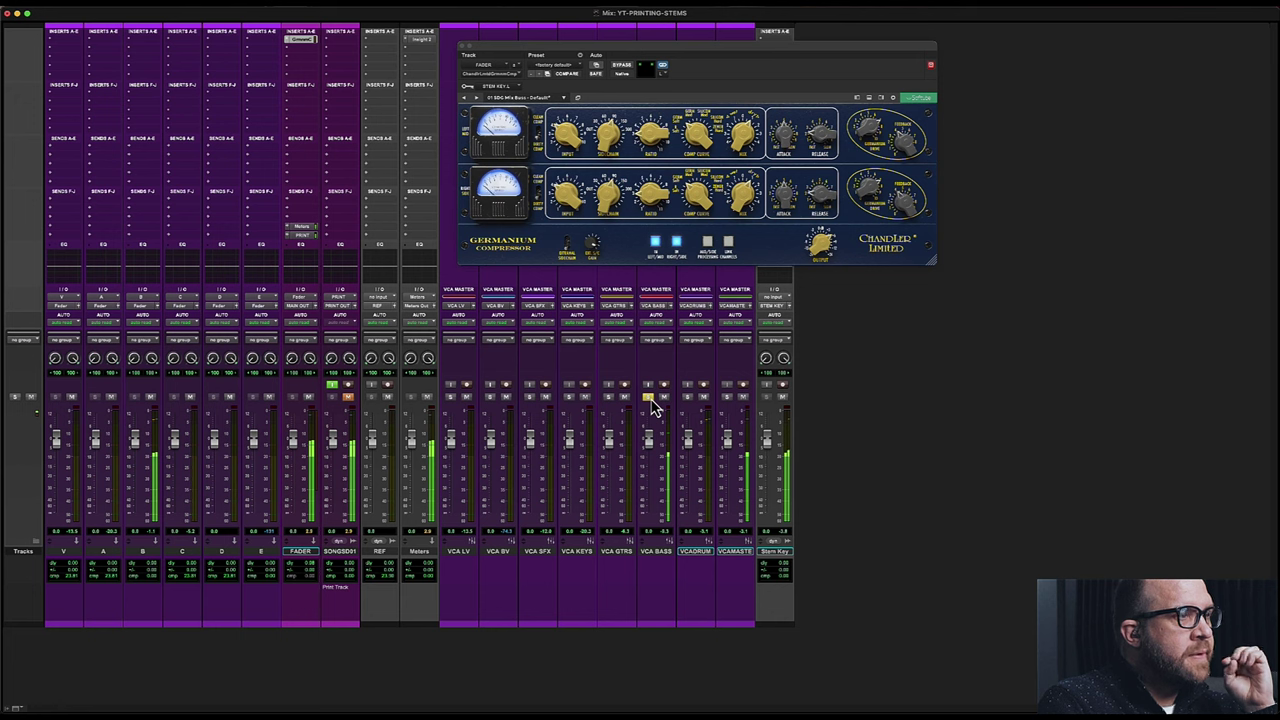
left_click(569, 398)
left_click(609, 398)
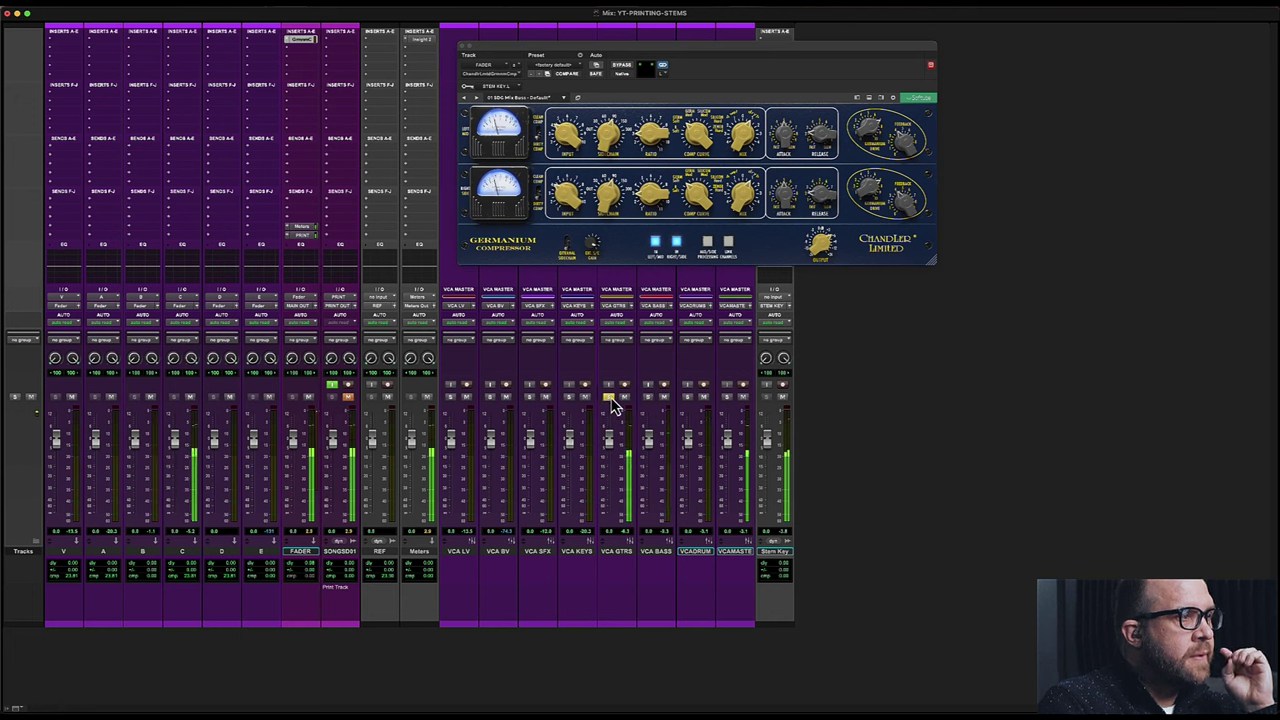
left_click(450, 399)
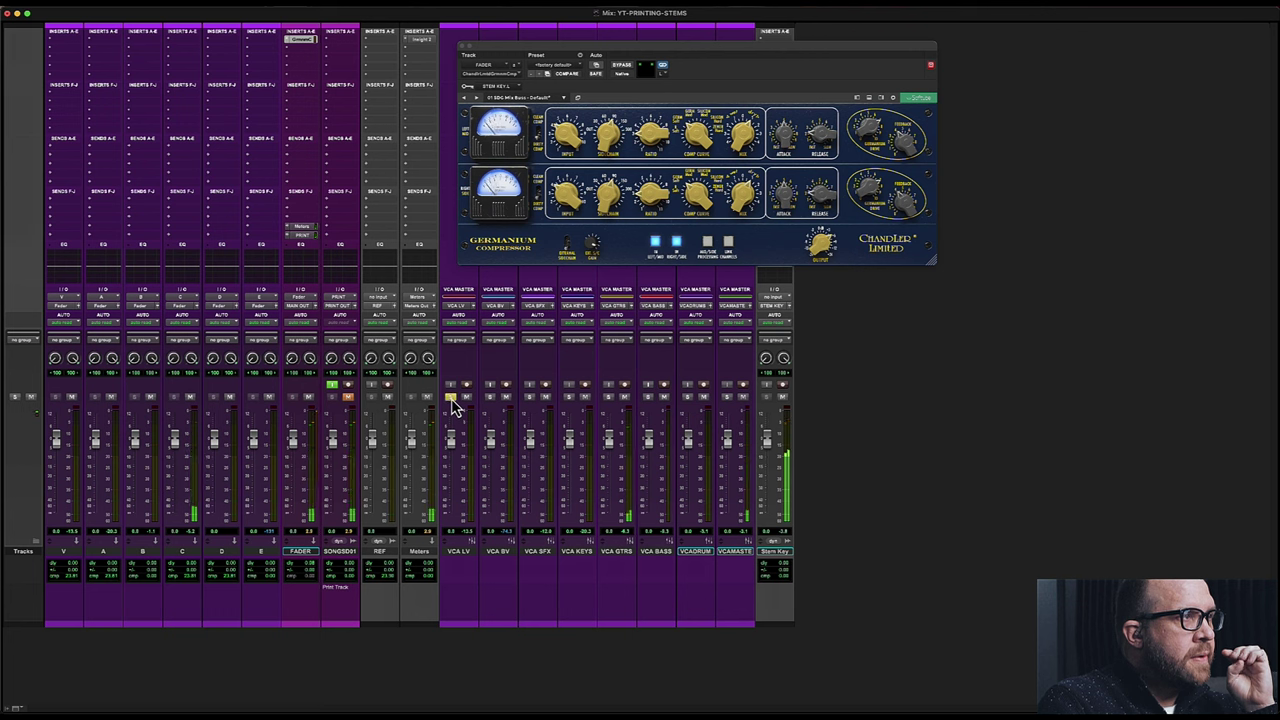
left_click(570, 398)
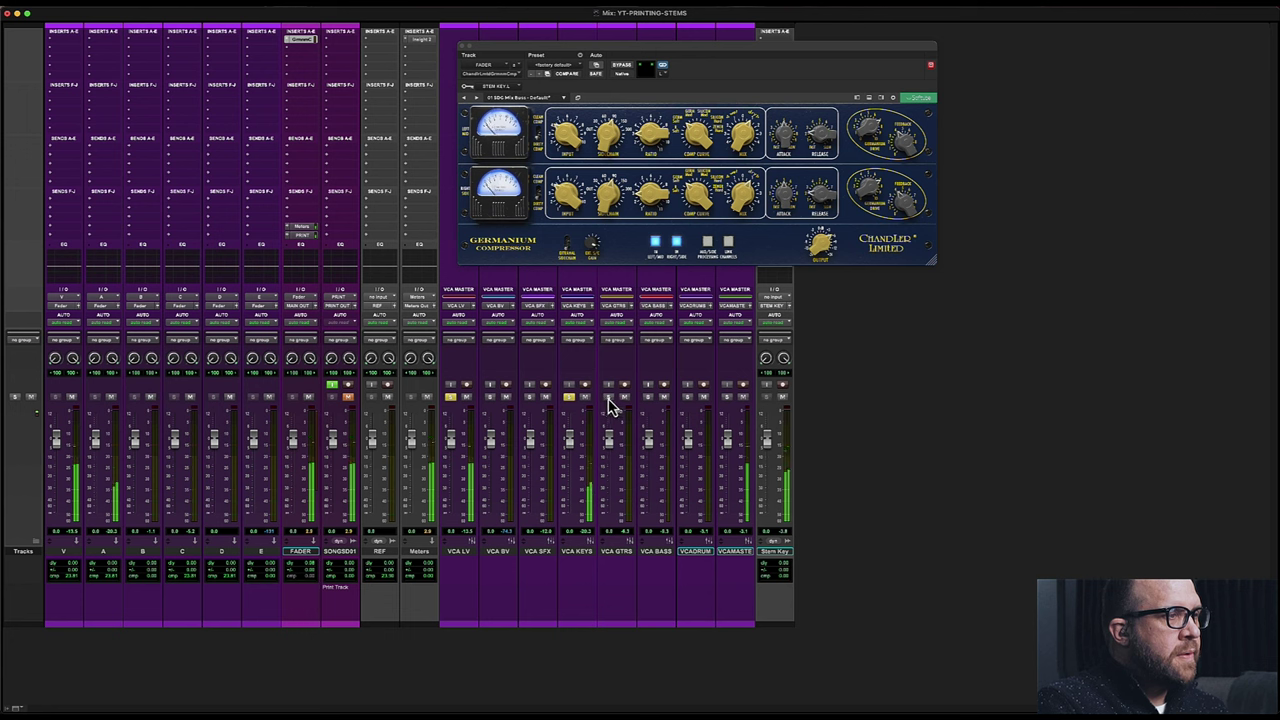
left_click(609, 398)
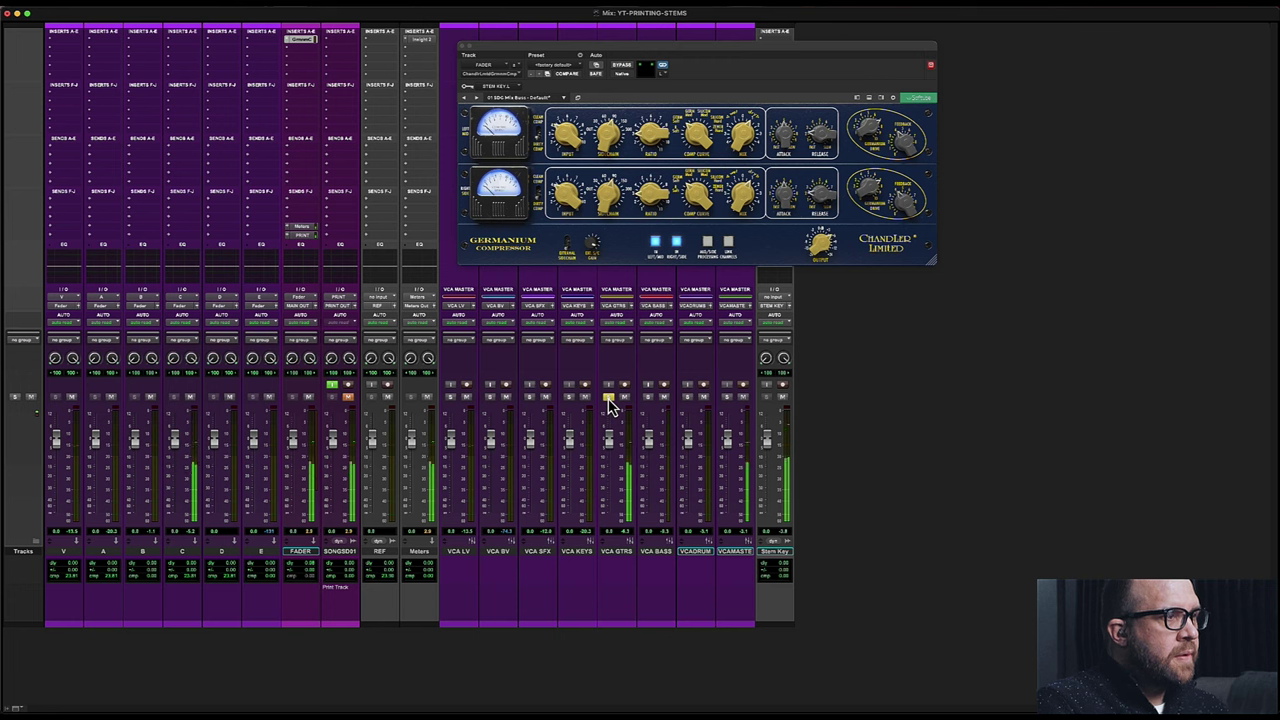
key("space")
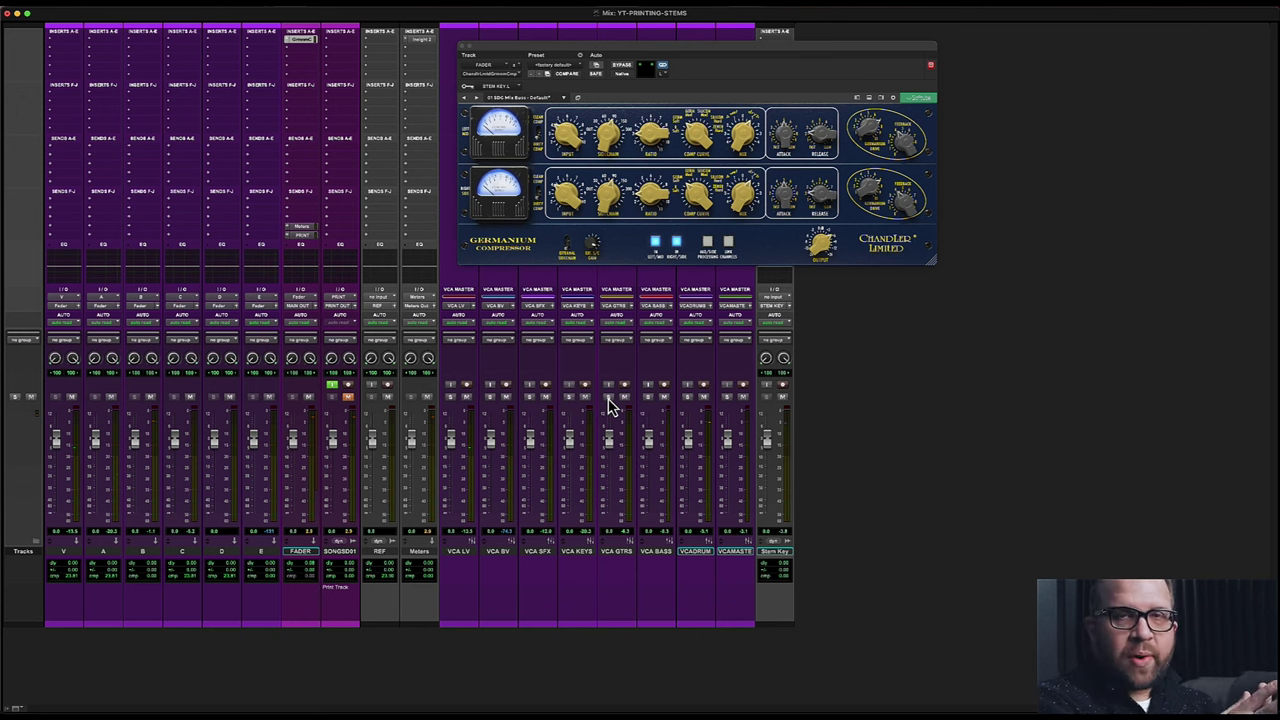